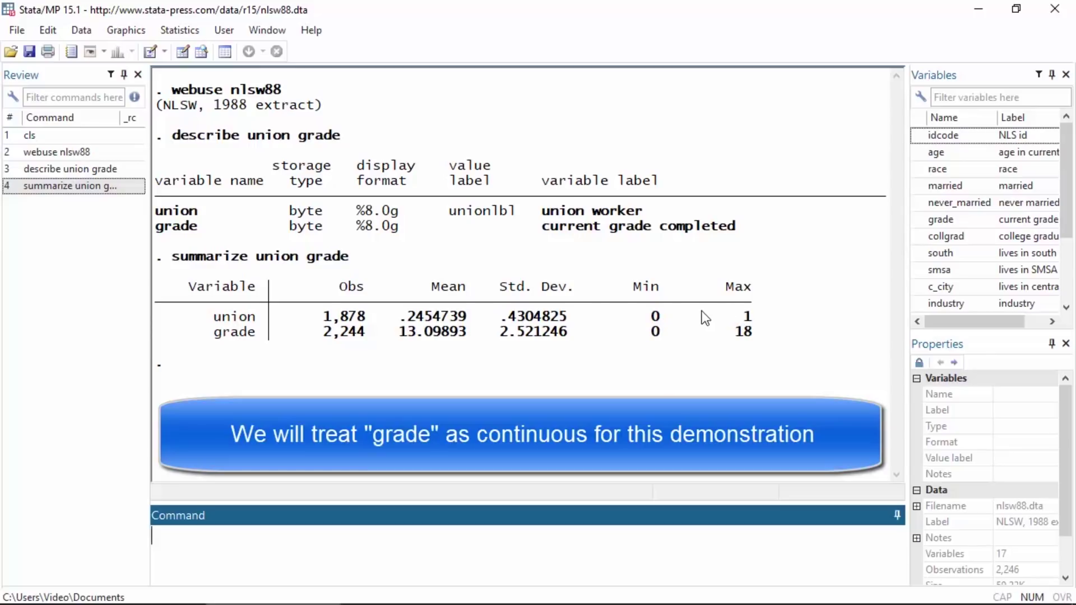
Start a probit regression for binary outcomes with union as the dependent variable
{"action": "left_click", "coordinate": [657, 334]}
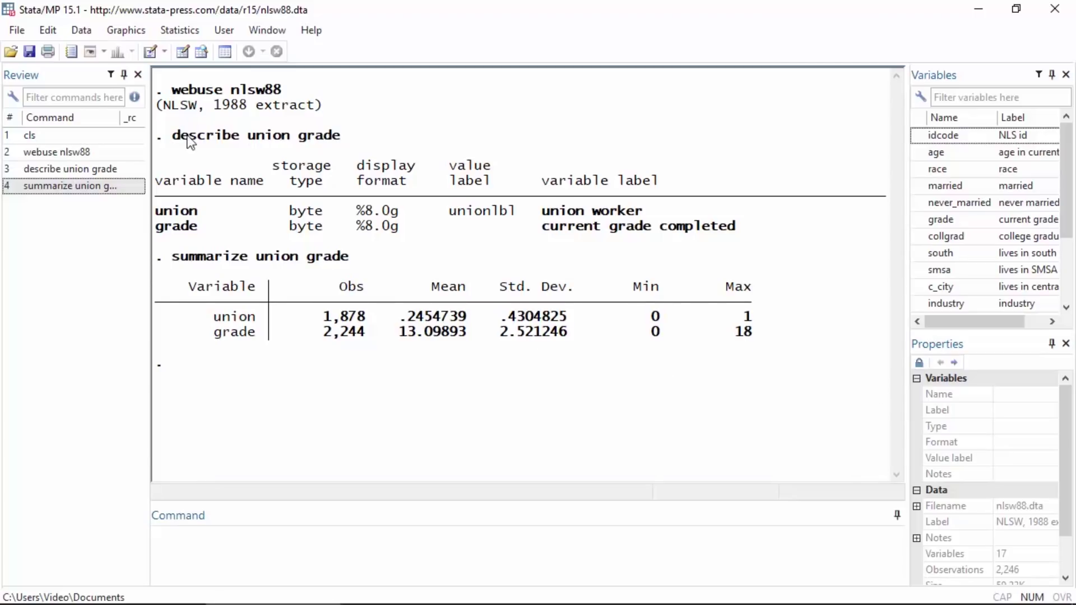
{"action": "left_click", "coordinate": [163, 32]}
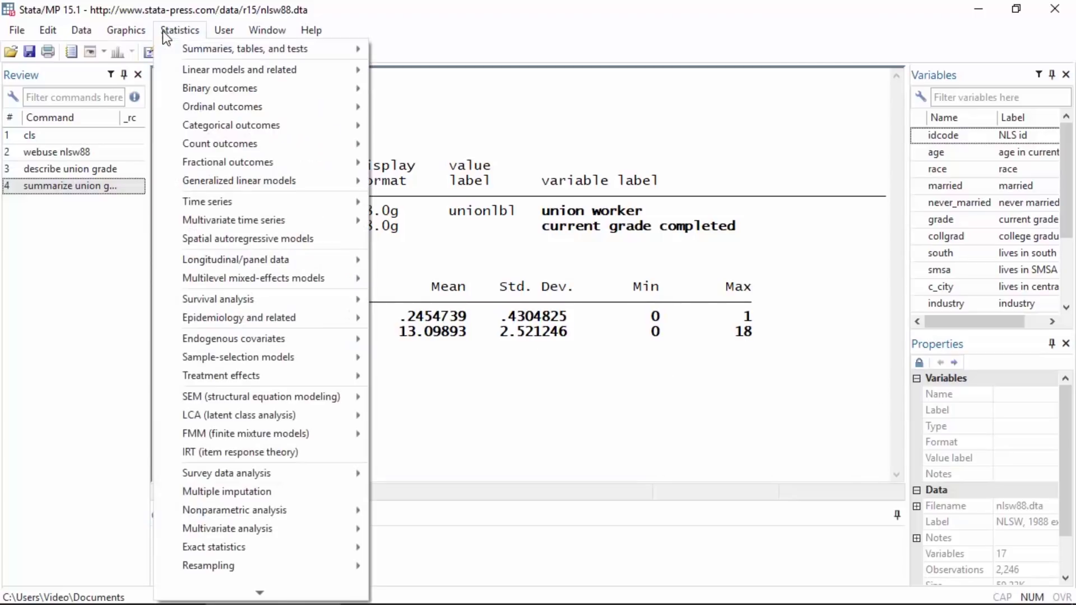
{"action": "mouse_move", "coordinate": [170, 87]}
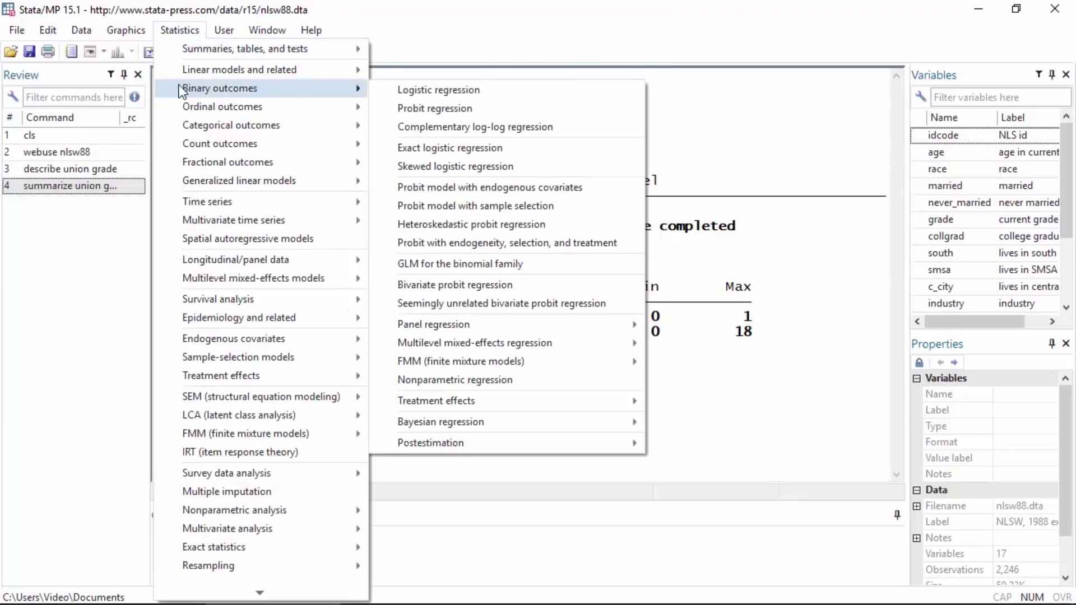
{"action": "left_click", "coordinate": [386, 110]}
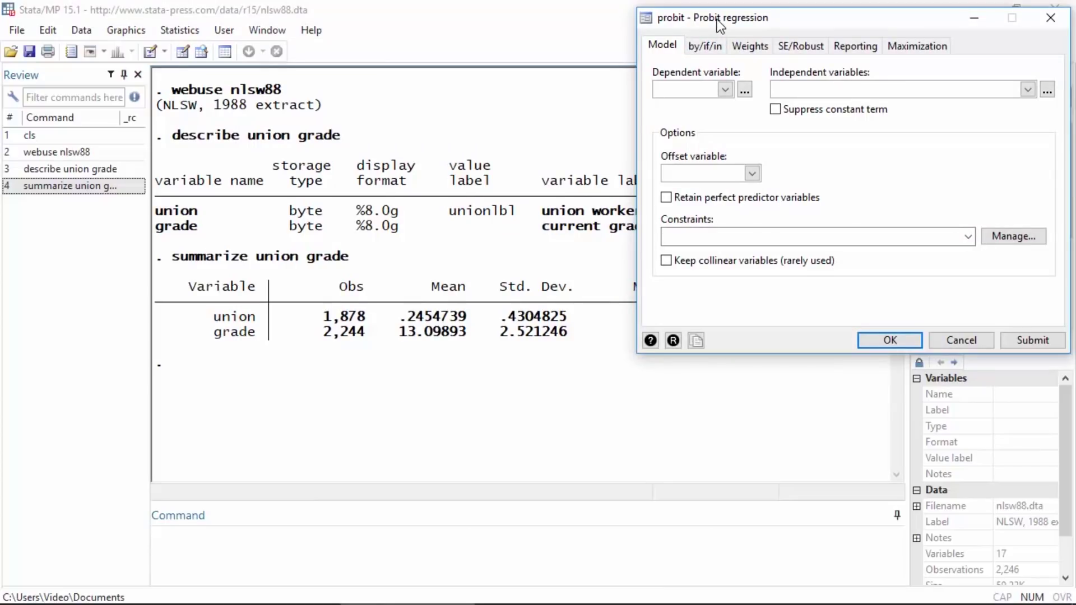
{"action": "left_click", "coordinate": [725, 89]}
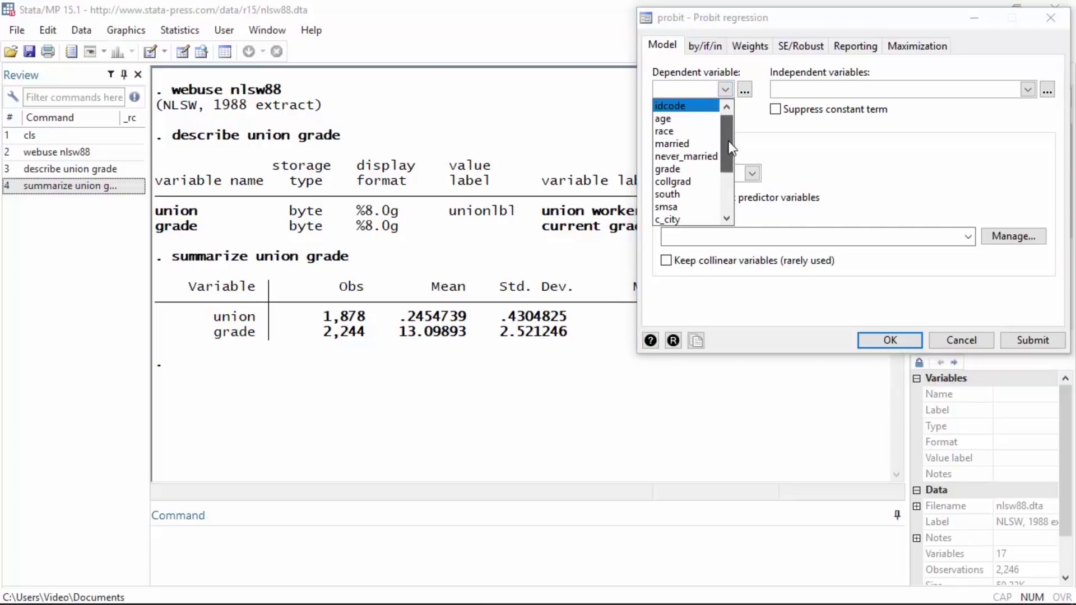
{"action": "scroll", "coordinate": [730, 146], "scroll_direction": "down", "scroll_amount": 2}
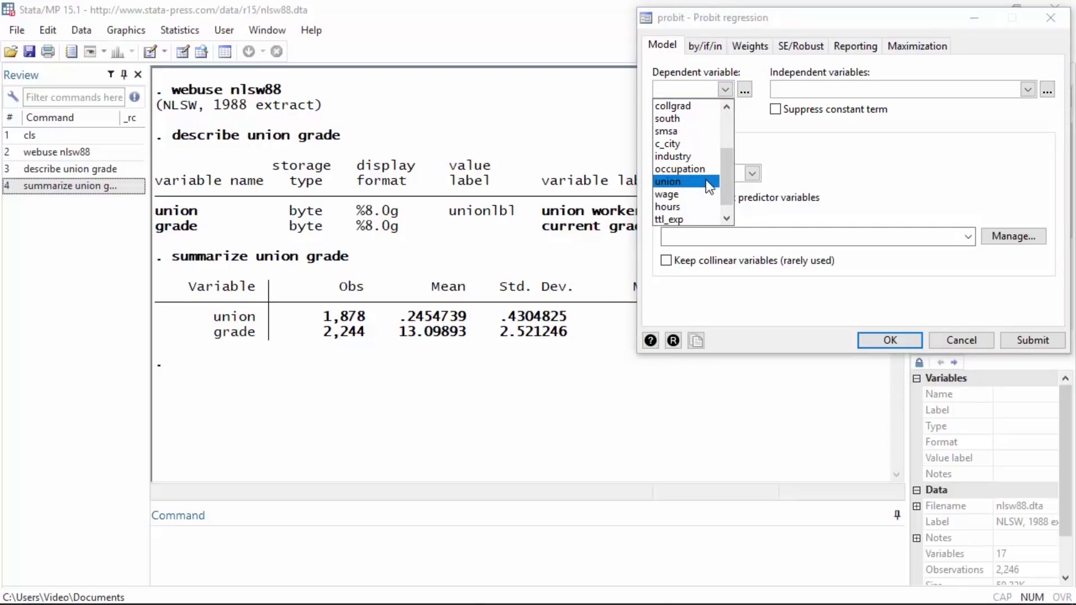
{"action": "left_click", "coordinate": [706, 180]}
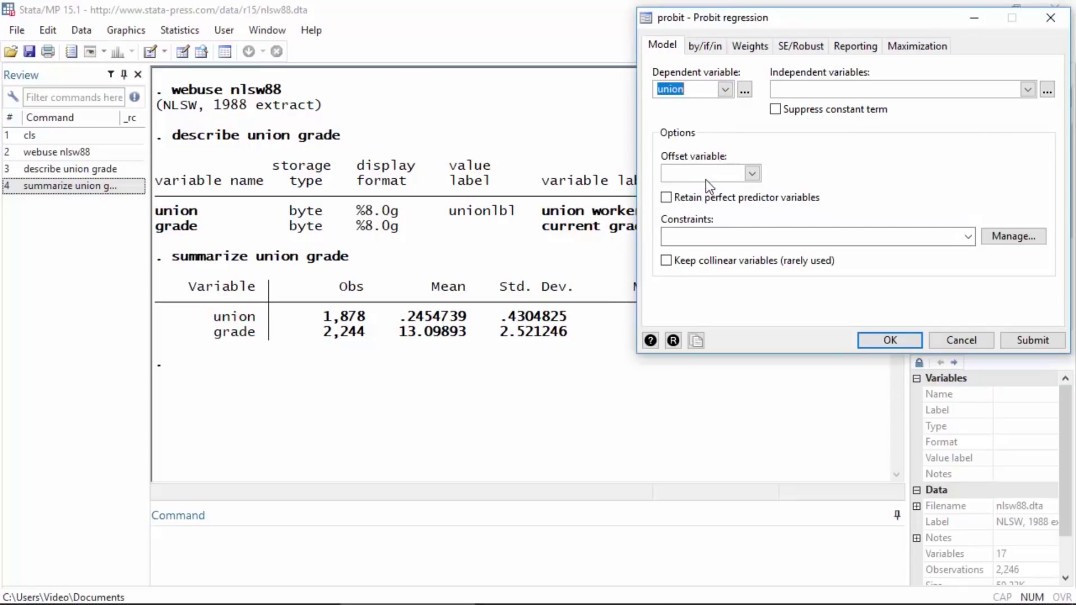
Set grade as the independent variable and run the probit model, keeping the dialog available
{"action": "left_click", "coordinate": [855, 93]}
{"action": "left_click", "coordinate": [1028, 89]}
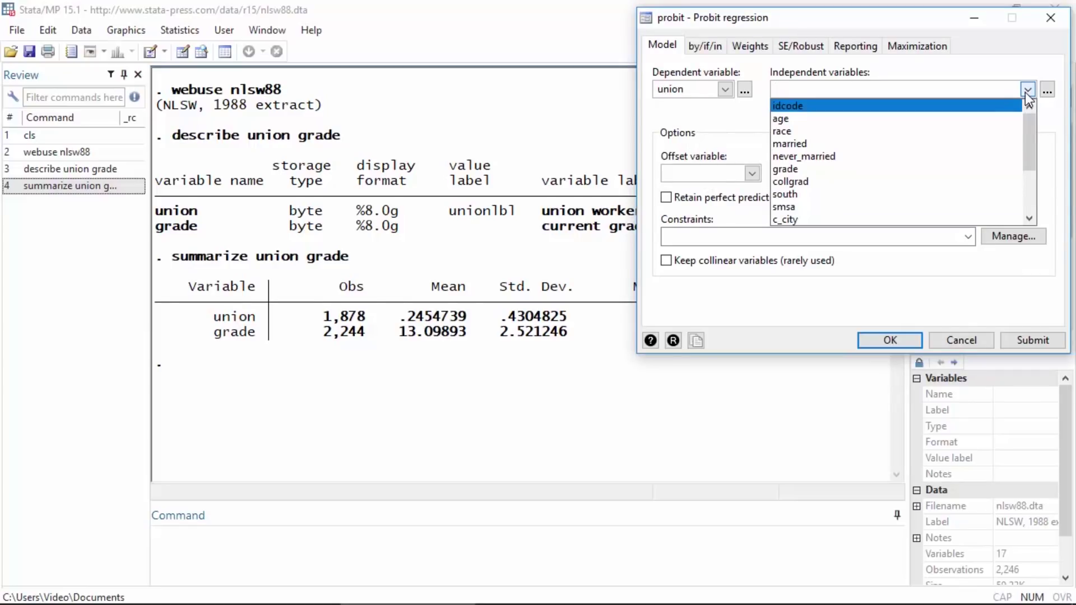
{"action": "left_click", "coordinate": [960, 170]}
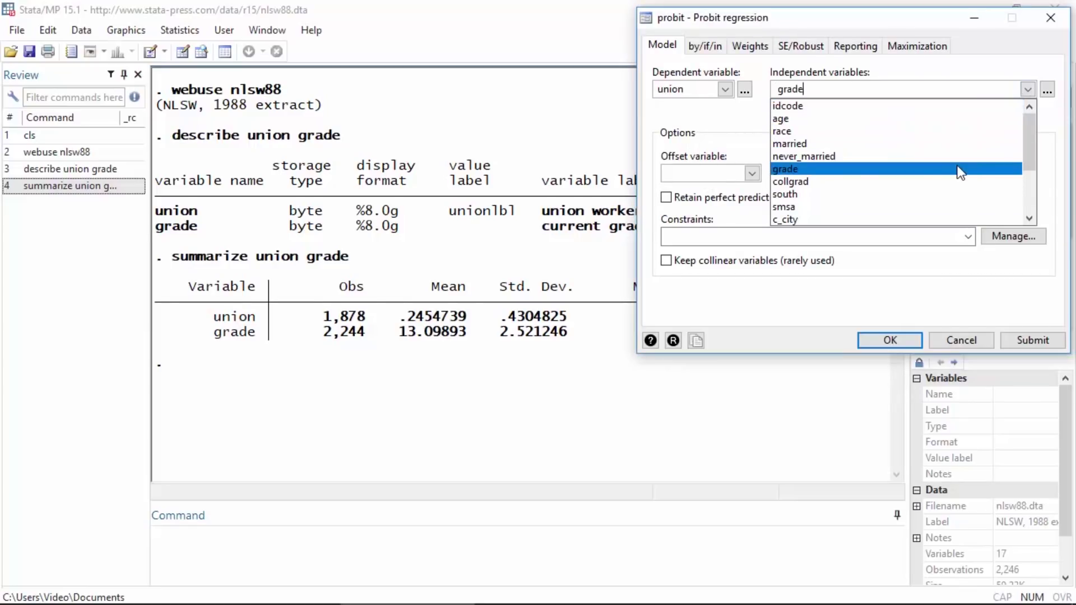
{"action": "left_click", "coordinate": [913, 266]}
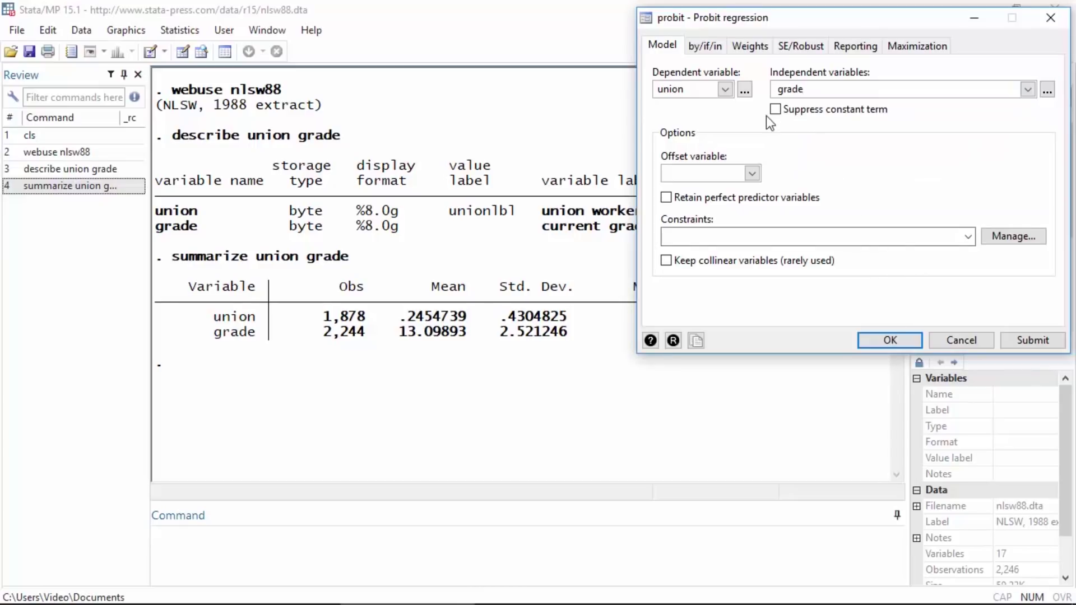
{"action": "left_click", "coordinate": [1045, 343]}
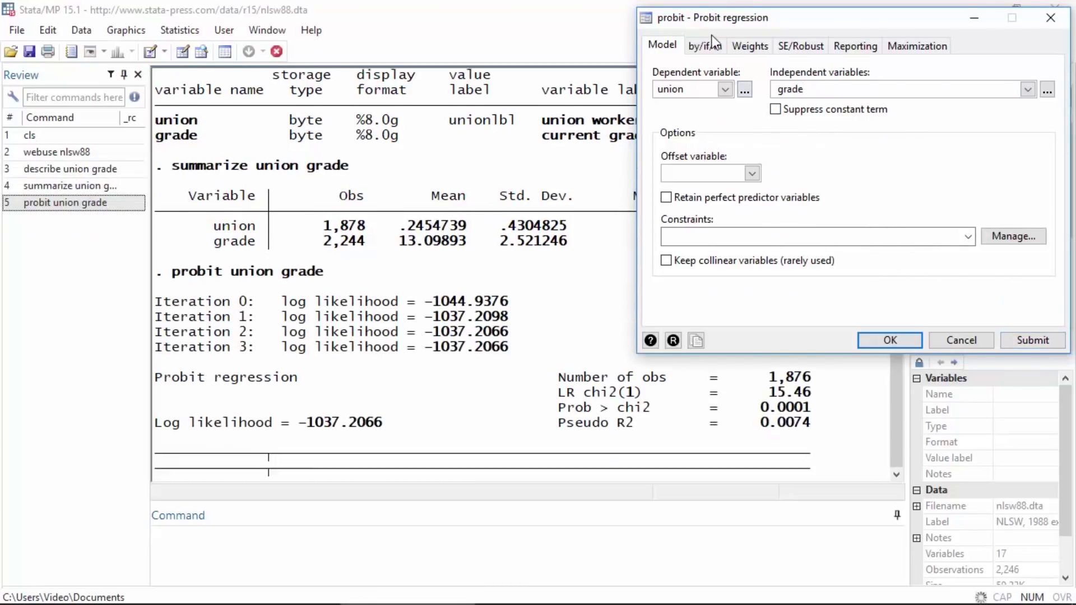
Rerun the probit regression of union on grade with the Robust standard error type
{"action": "left_click_drag", "start_coordinate": [685, 17], "coordinate": [905, 46]}
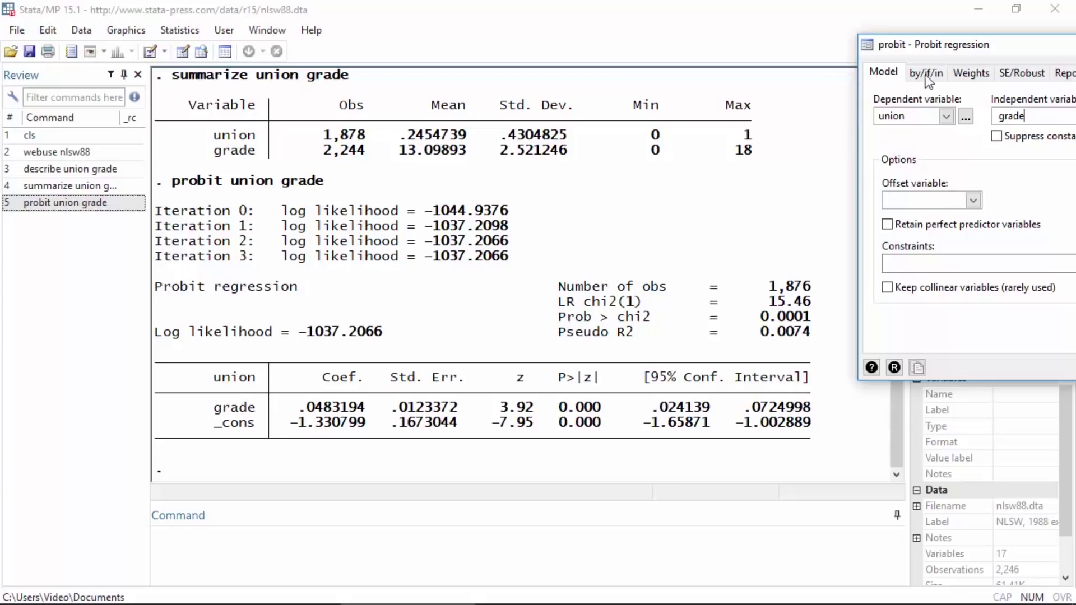
{"action": "left_click_drag", "start_coordinate": [958, 48], "coordinate": [734, 39]}
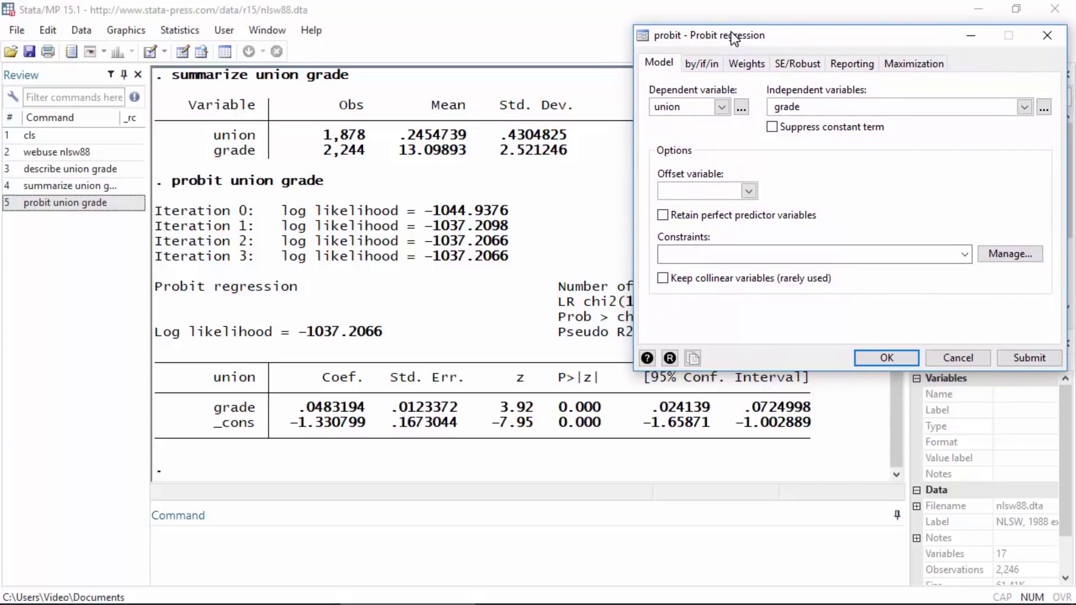
{"action": "left_click", "coordinate": [803, 68]}
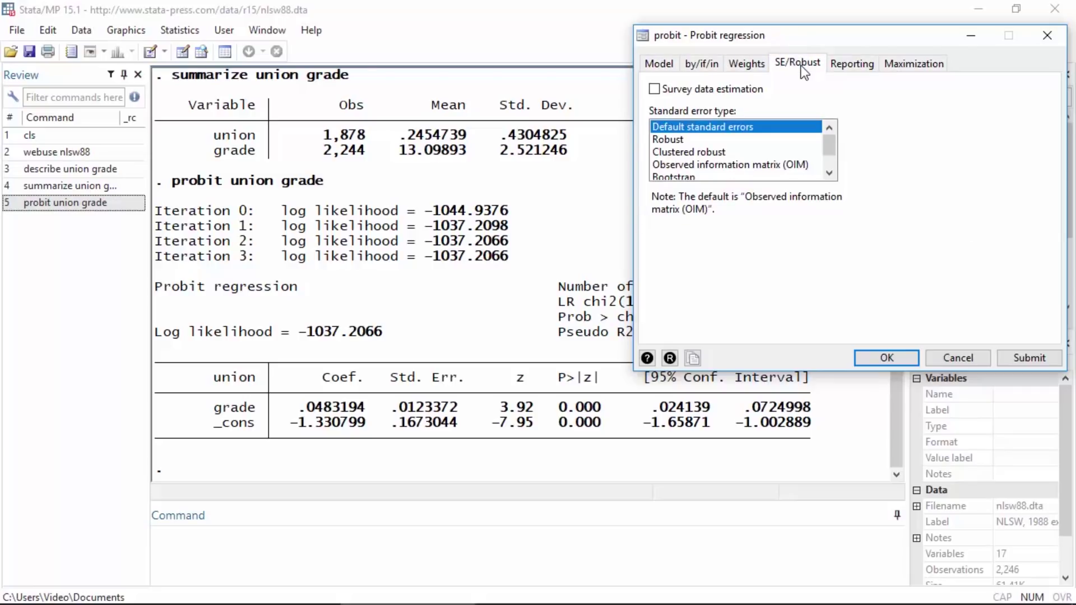
{"action": "left_click", "coordinate": [681, 139]}
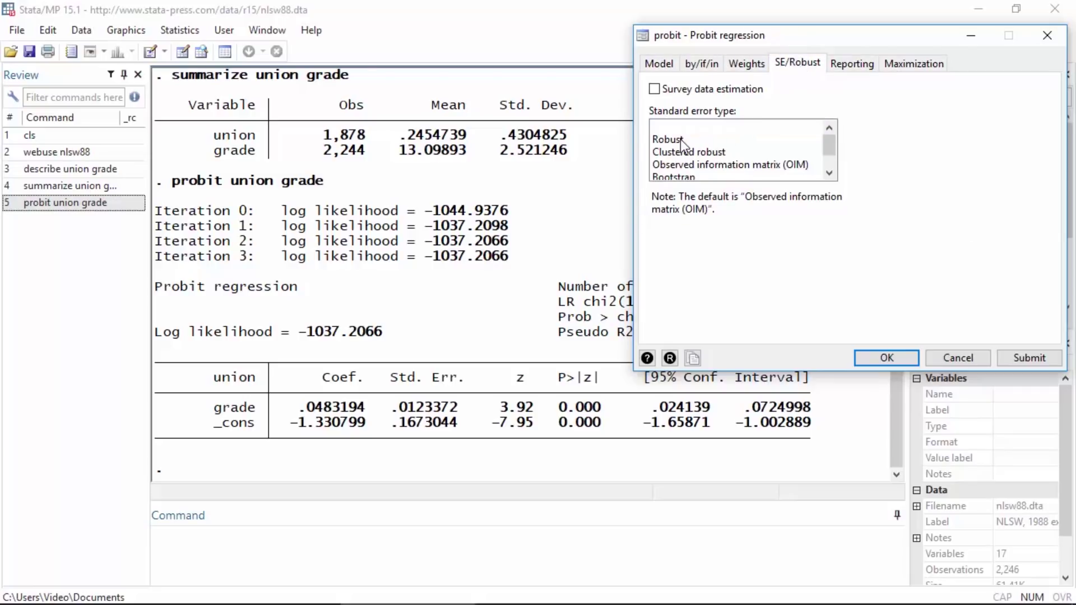
{"action": "left_click", "coordinate": [885, 356]}
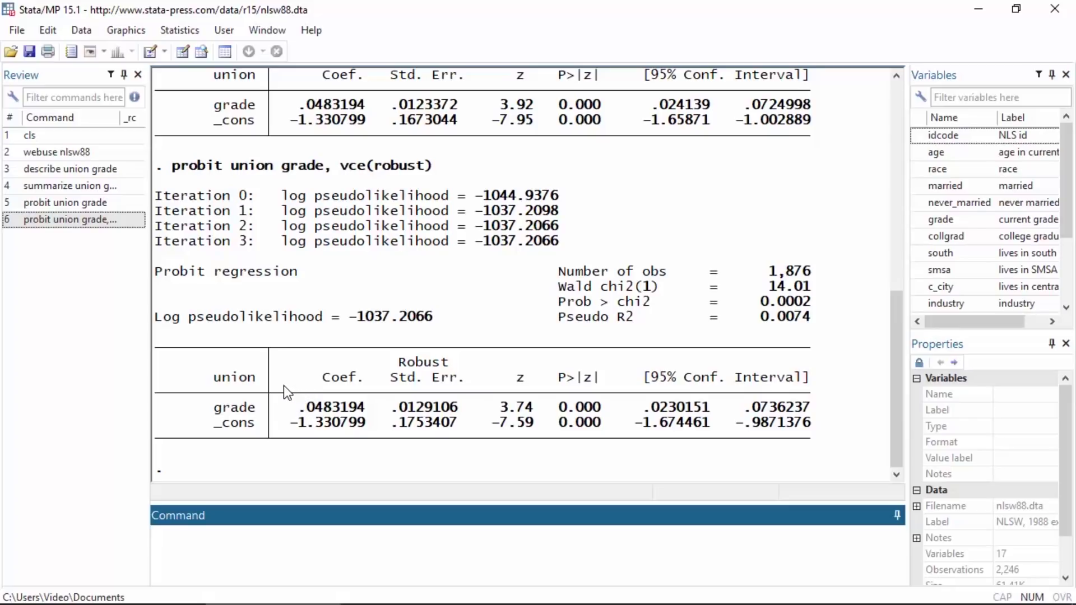
Launch the postestimation command for marginal means and marginal effects, fundamental analyses
{"action": "left_click", "coordinate": [162, 32]}
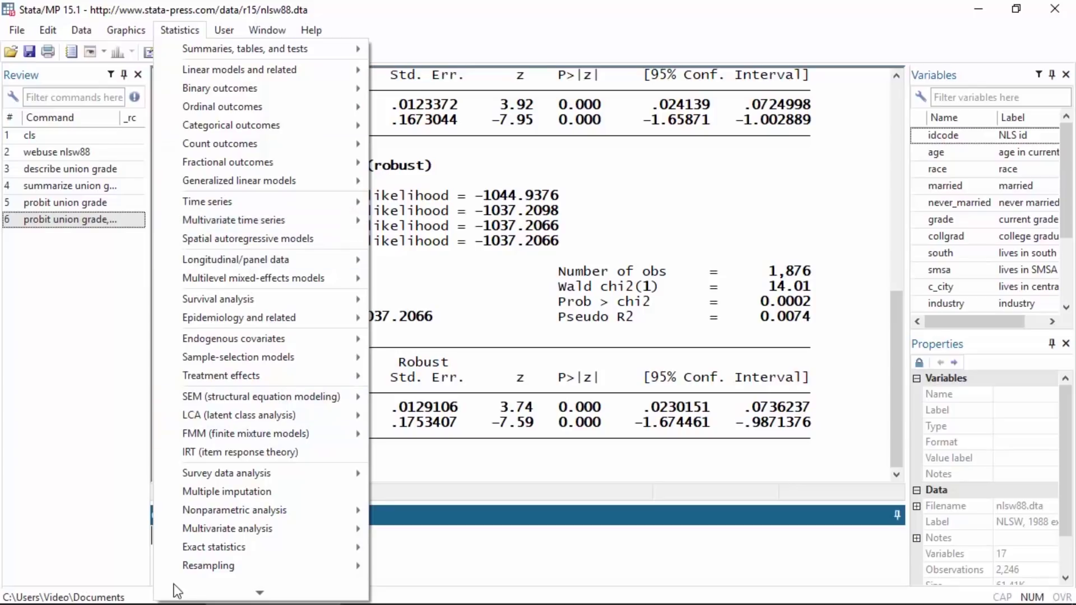
{"action": "mouse_move", "coordinate": [178, 595]}
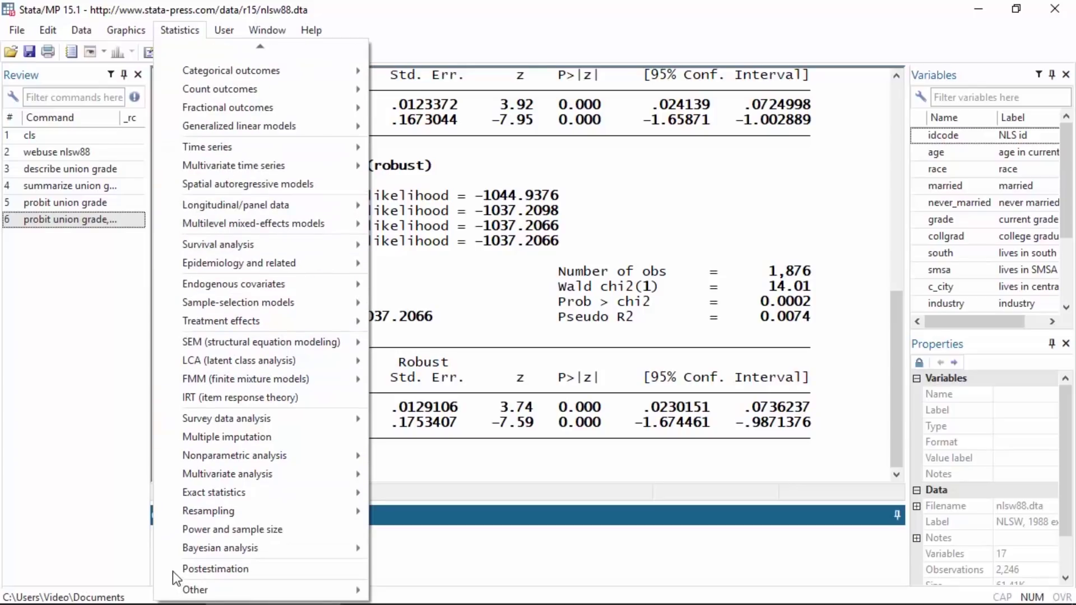
{"action": "left_click", "coordinate": [172, 569]}
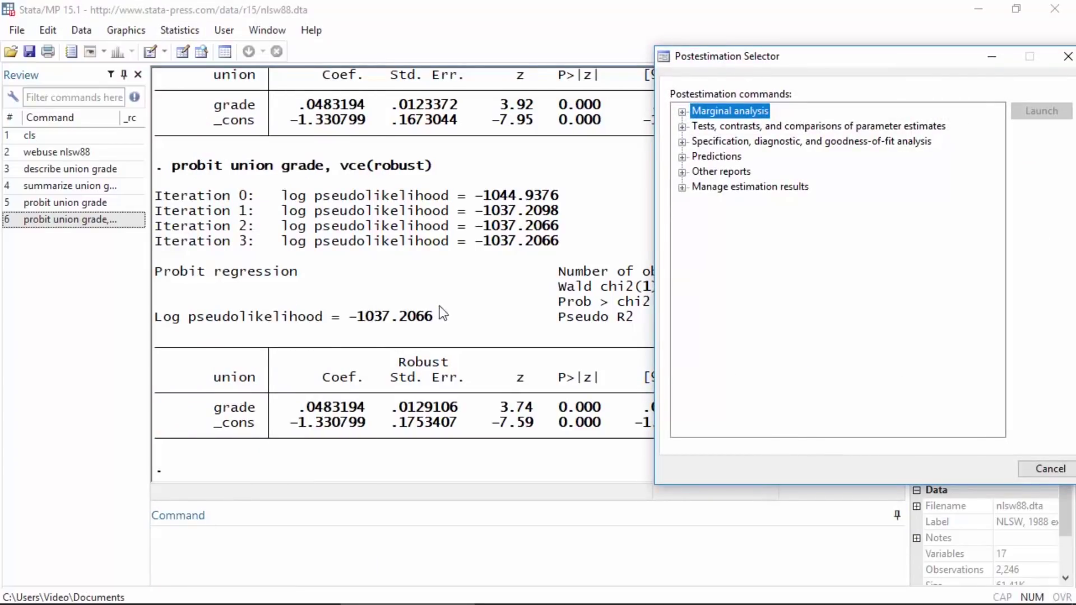
{"action": "left_click_drag", "start_coordinate": [699, 57], "coordinate": [651, 45]}
{"action": "double_click", "coordinate": [653, 101]}
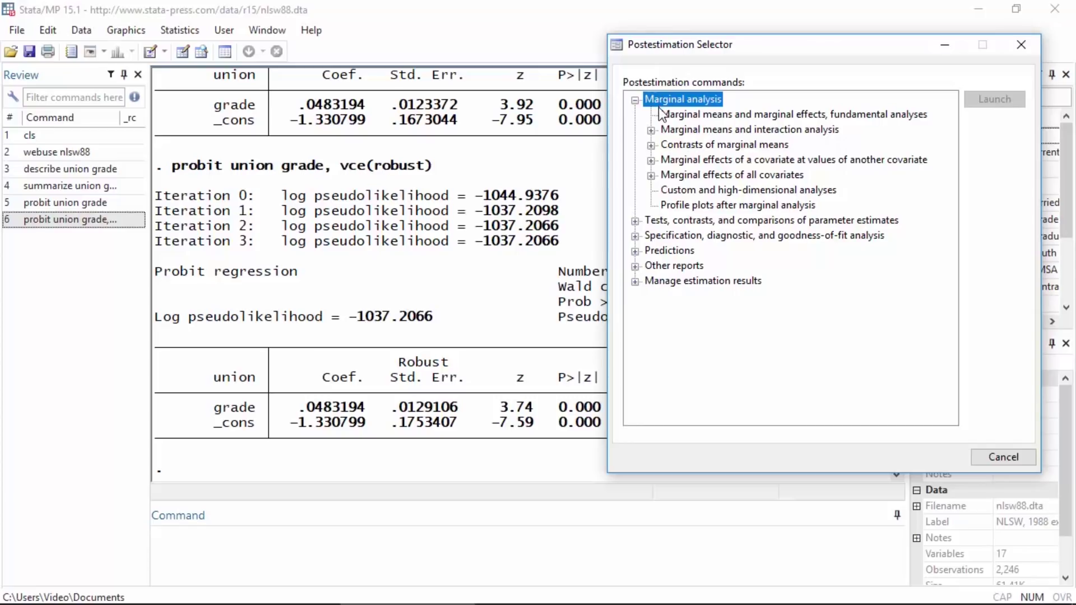
{"action": "left_click", "coordinate": [684, 114]}
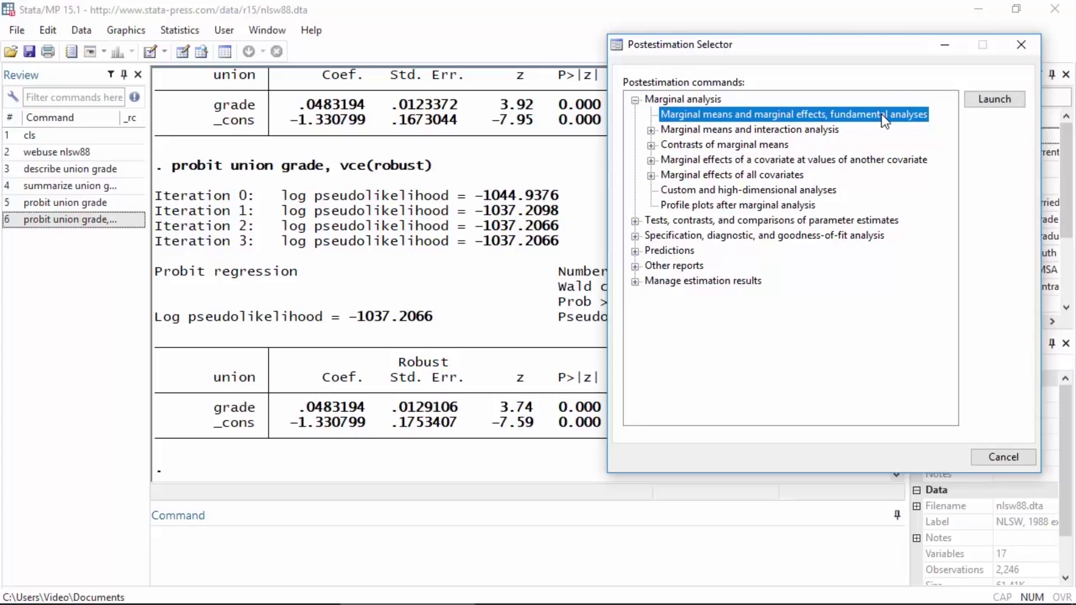
{"action": "left_click", "coordinate": [980, 103]}
Compute marginal means of the outcome for covariate grade at the values 0(3)18, keeping the margins dialog open
{"action": "left_click_drag", "start_coordinate": [939, 70], "coordinate": [896, 41]}
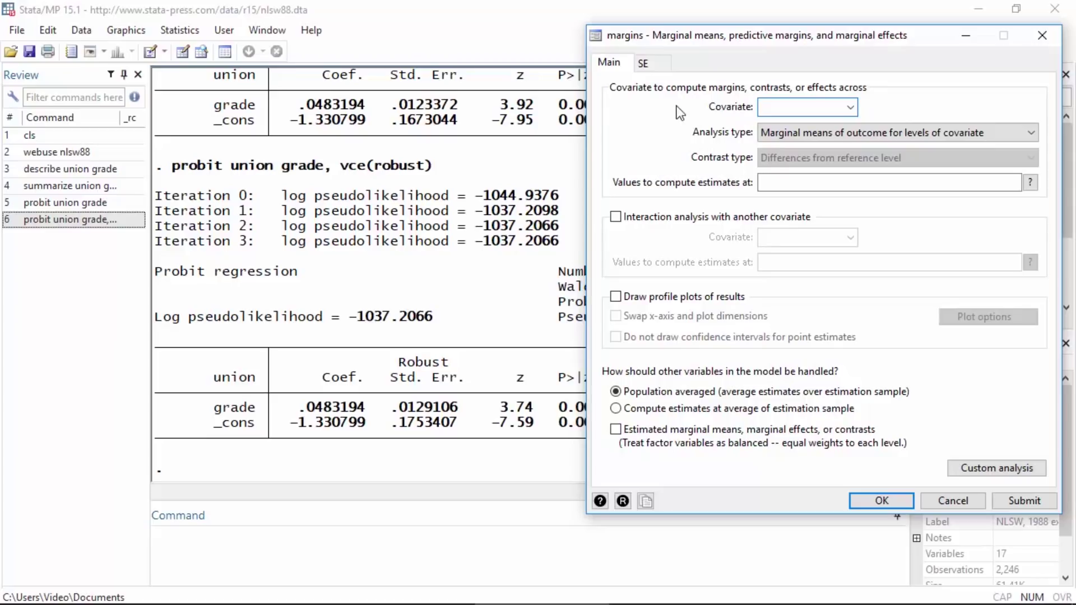
{"action": "left_click", "coordinate": [850, 107]}
{"action": "left_click", "coordinate": [831, 124]}
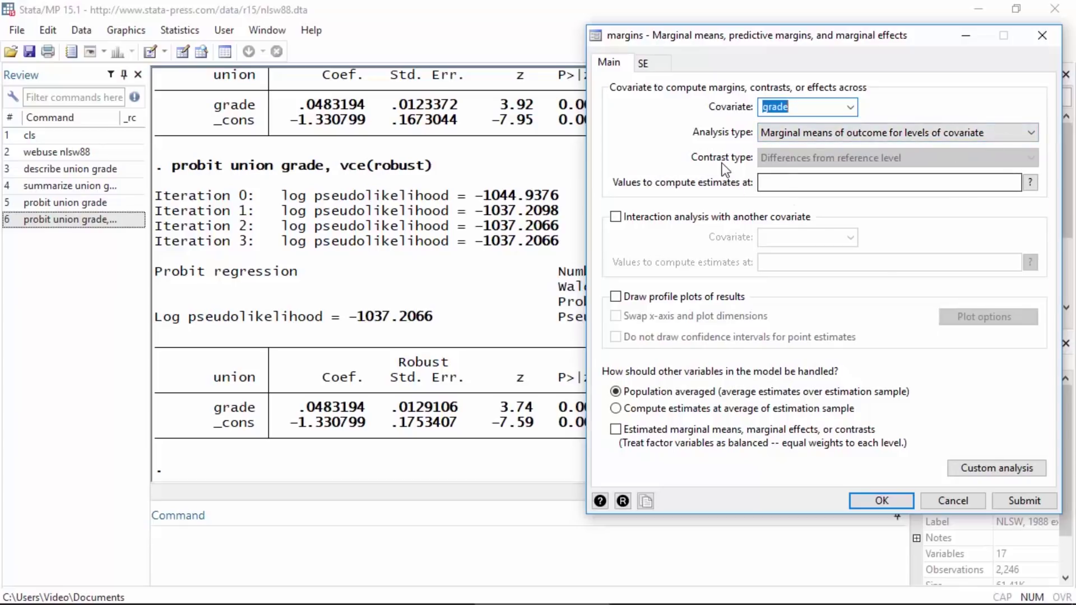
{"action": "left_click", "coordinate": [788, 184]}
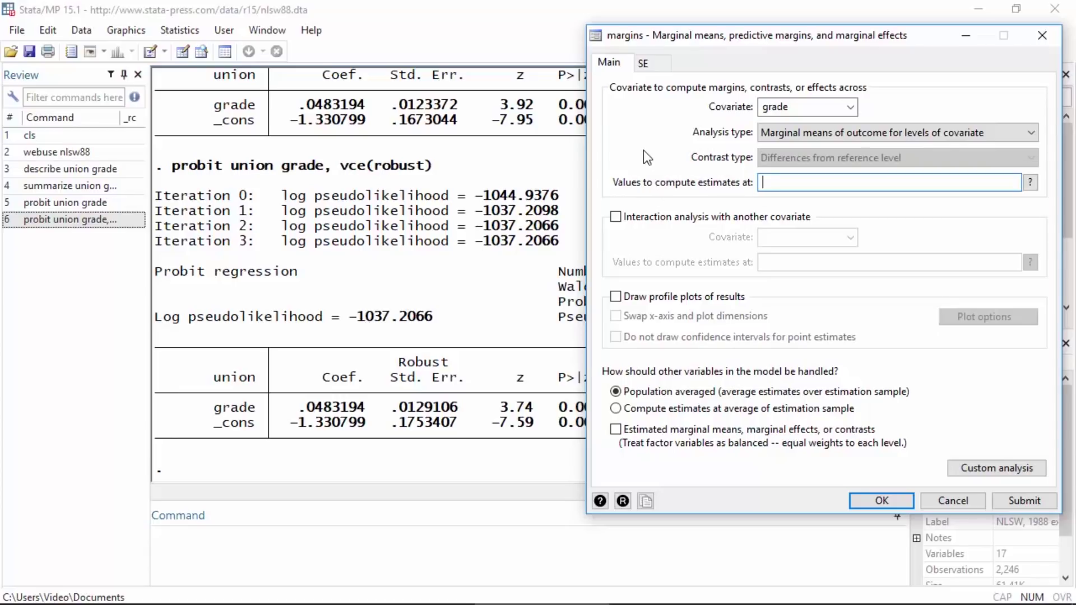
{"action": "type", "text": "0(3)18"}
{"action": "left_click", "coordinate": [761, 182]}
{"action": "left_click_drag", "start_coordinate": [762, 183], "coordinate": [767, 182]}
{"action": "left_click_drag", "start_coordinate": [780, 182], "coordinate": [797, 183]}
{"action": "left_click", "coordinate": [824, 183]}
{"action": "left_click", "coordinate": [1034, 501]}
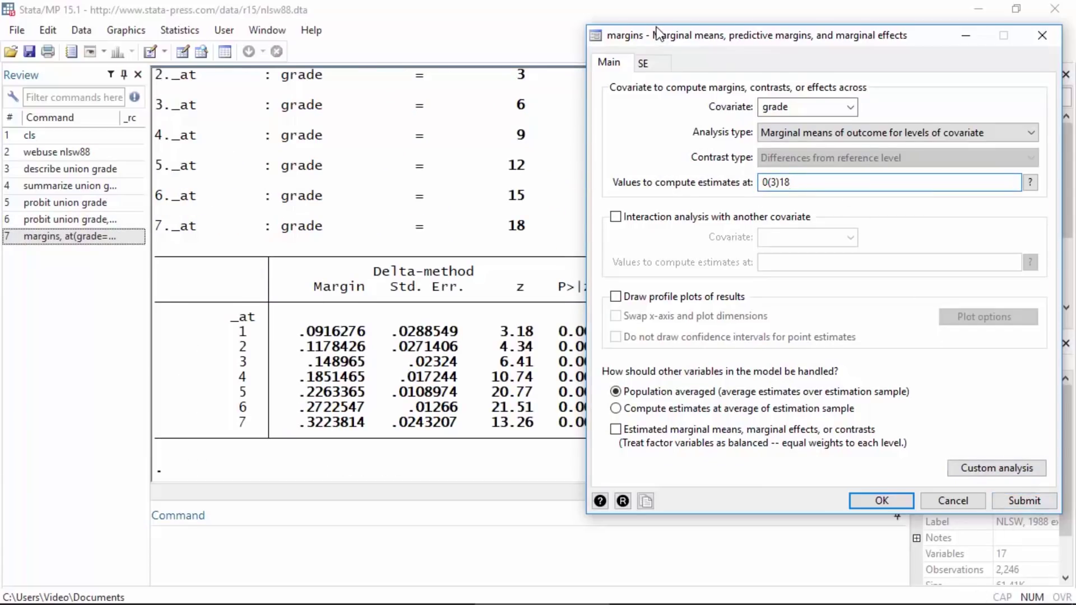
Close the Postestimation Selector and move the margins dialog aside to uncover the results table
{"action": "left_click_drag", "start_coordinate": [657, 34], "coordinate": [824, 39]}
{"action": "left_click", "coordinate": [679, 56]}
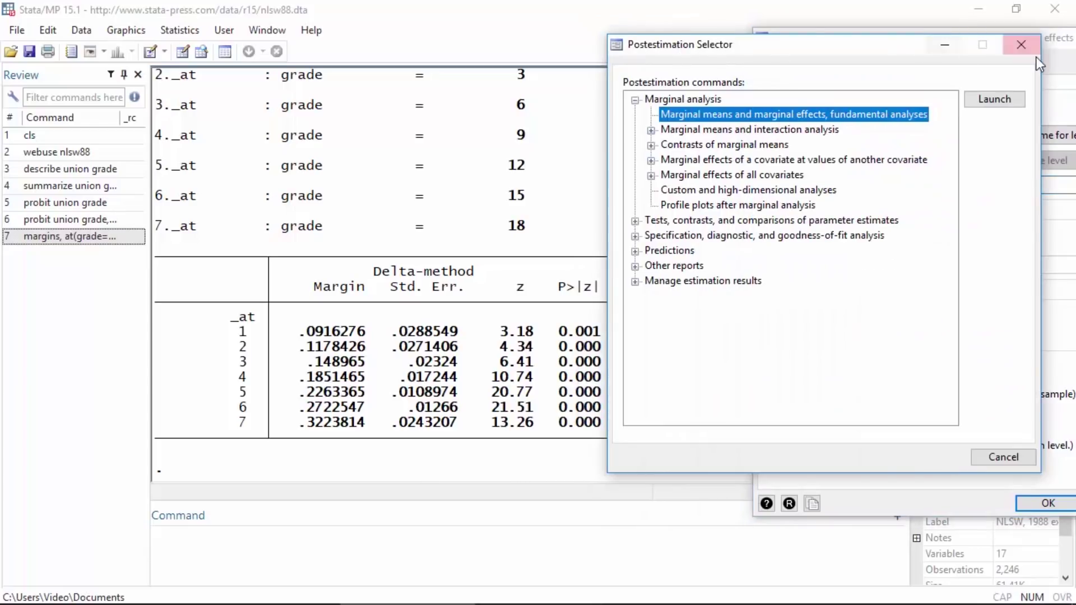
{"action": "left_click", "coordinate": [1021, 48]}
{"action": "left_click_drag", "start_coordinate": [874, 36], "coordinate": [930, 41]}
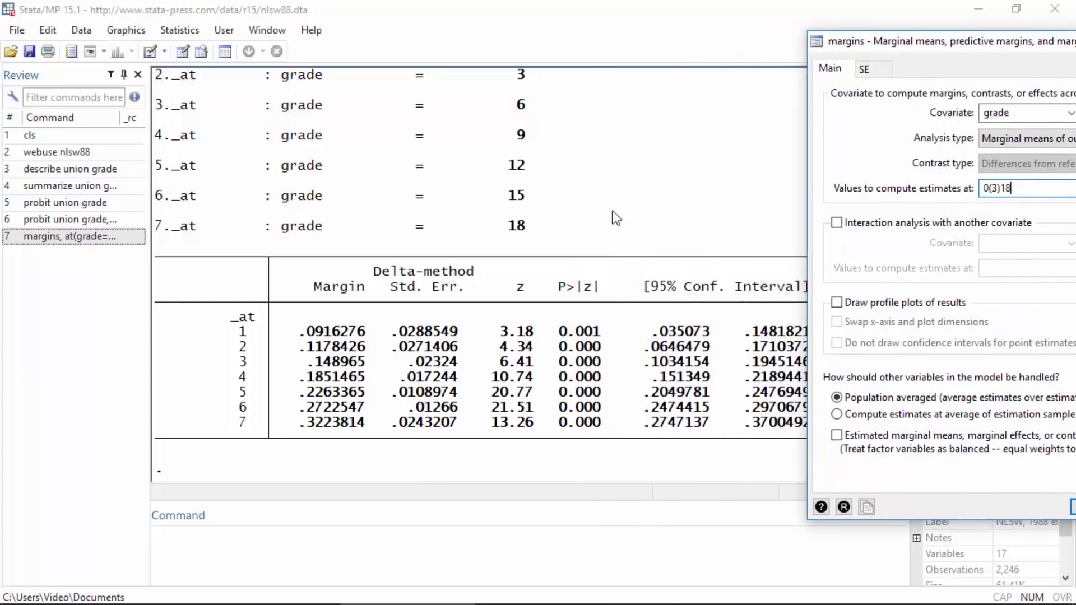
Examine the margins output, matching each numbered grade level with its predicted probability of union membership
{"action": "scroll", "coordinate": [488, 297], "scroll_direction": "up", "scroll_amount": 1}
{"action": "scroll", "coordinate": [482, 300], "scroll_direction": "up", "scroll_amount": 2}
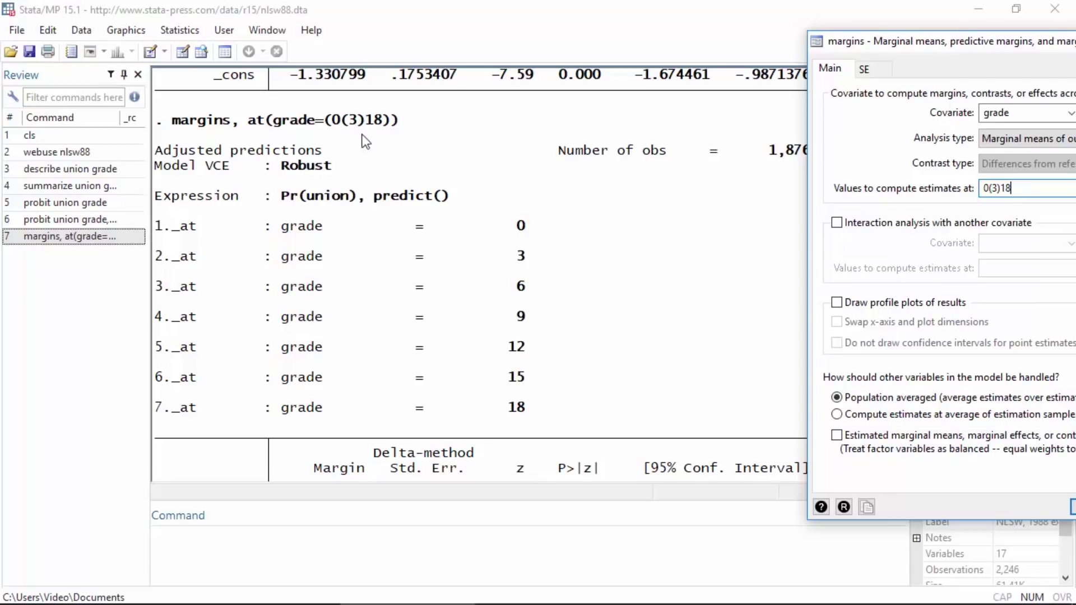
{"action": "scroll", "coordinate": [408, 223], "scroll_direction": "down", "scroll_amount": 4}
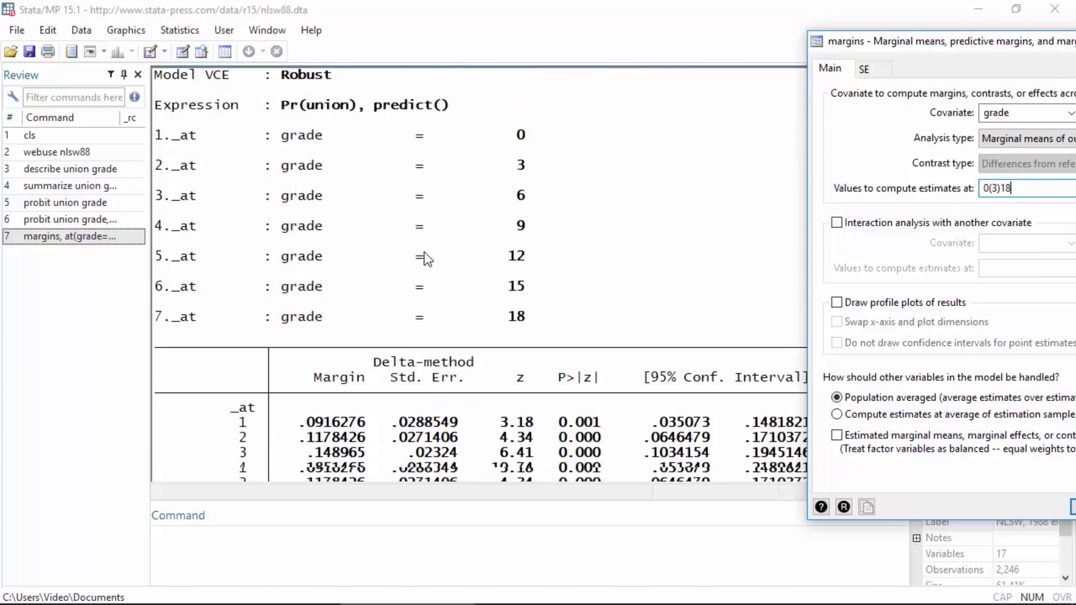
{"action": "scroll", "coordinate": [384, 269], "scroll_direction": "up", "scroll_amount": 2}
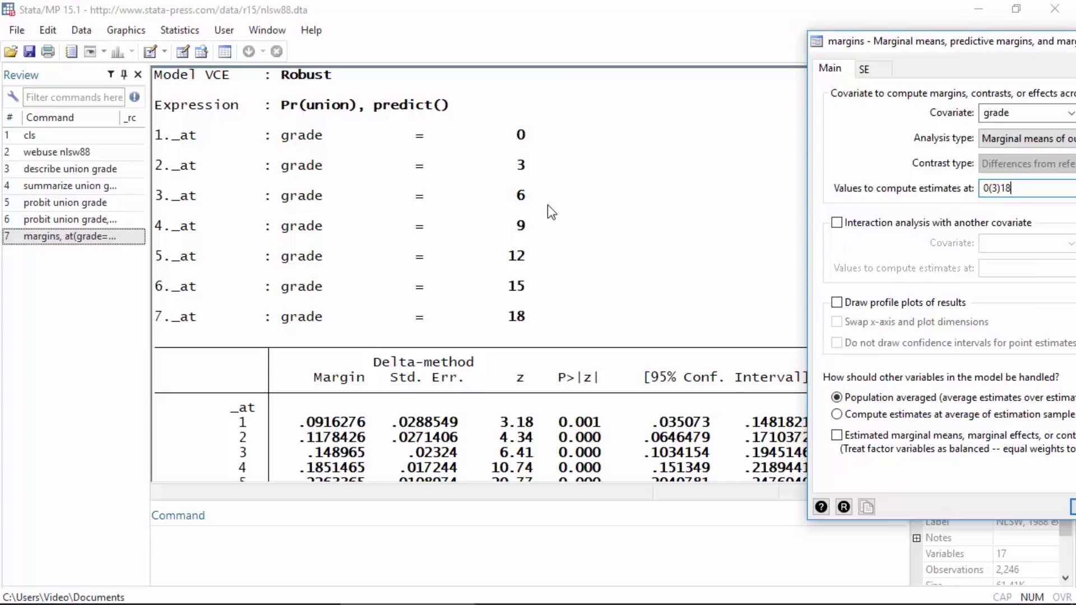
{"action": "scroll", "coordinate": [396, 257], "scroll_direction": "down", "scroll_amount": 2}
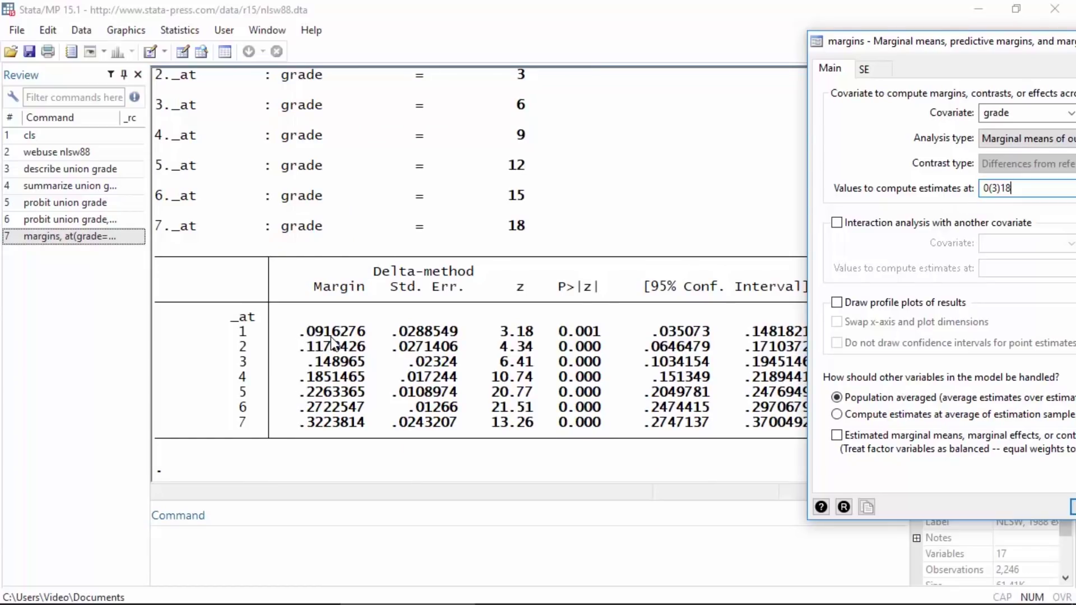
{"action": "scroll", "coordinate": [321, 338], "scroll_direction": "up", "scroll_amount": 2}
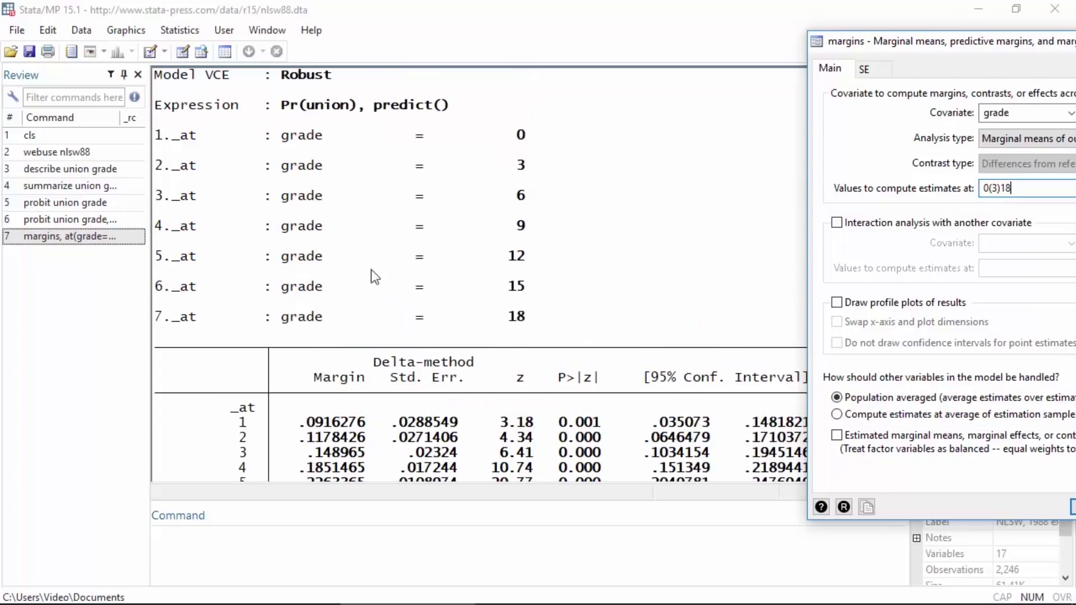
{"action": "scroll", "coordinate": [426, 274], "scroll_direction": "down", "scroll_amount": 2}
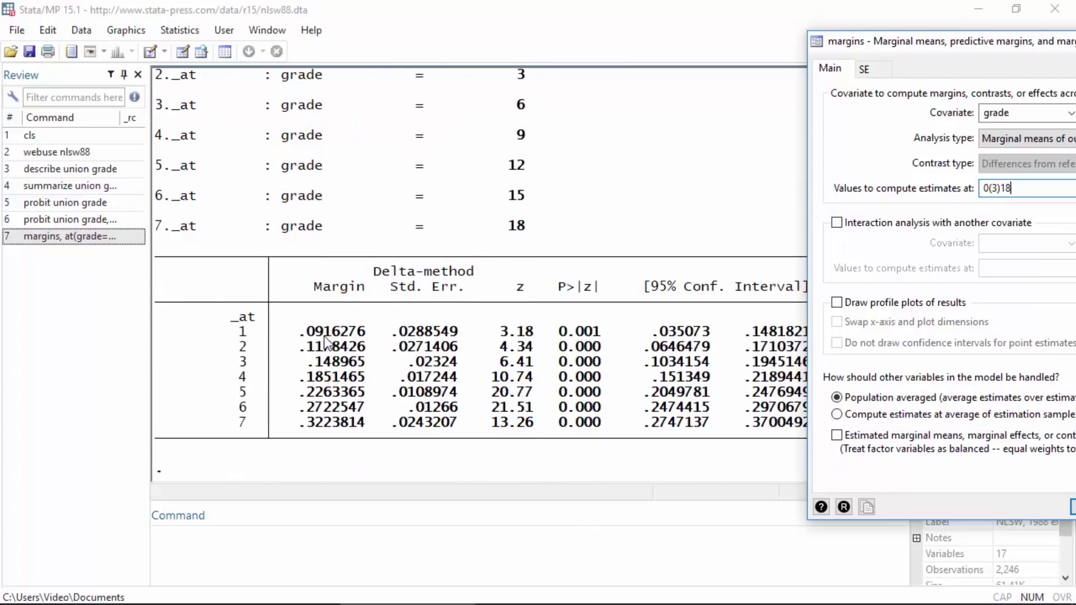
{"action": "scroll", "coordinate": [358, 175], "scroll_direction": "up", "scroll_amount": 1}
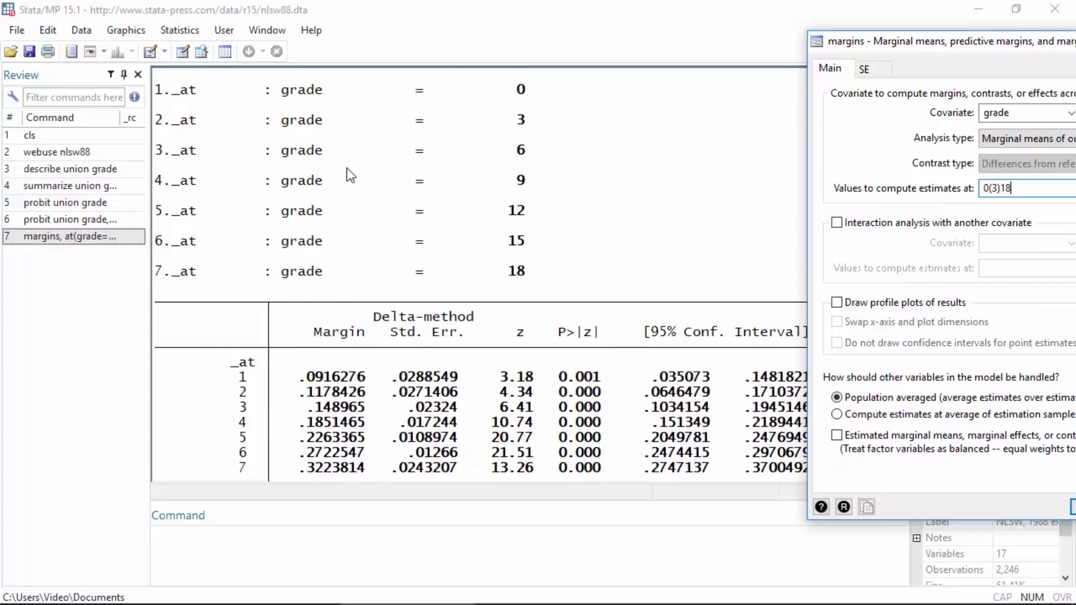
{"action": "scroll", "coordinate": [330, 267], "scroll_direction": "down", "scroll_amount": 1}
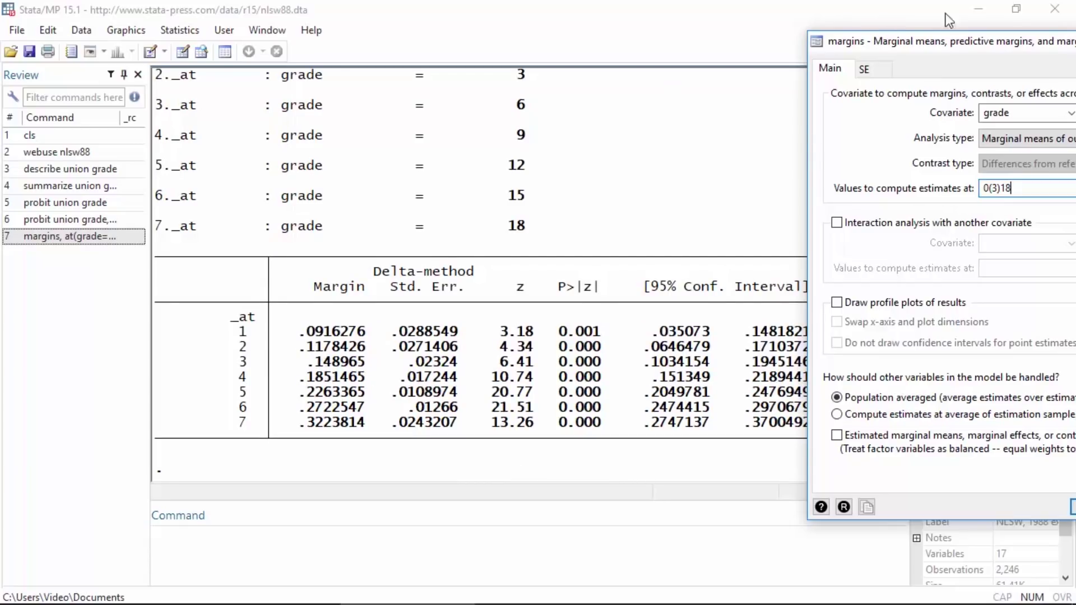
Rerun the margins for grade at 0(3)18 with profile plots of the results drawn
{"action": "left_click_drag", "start_coordinate": [940, 38], "coordinate": [728, 34]}
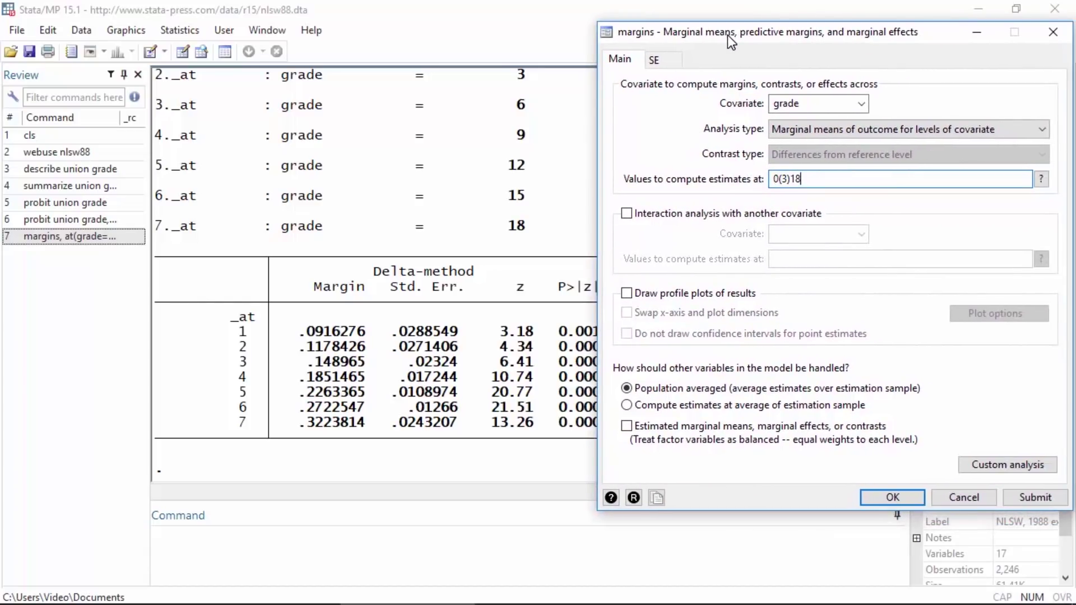
{"action": "left_click", "coordinate": [626, 293]}
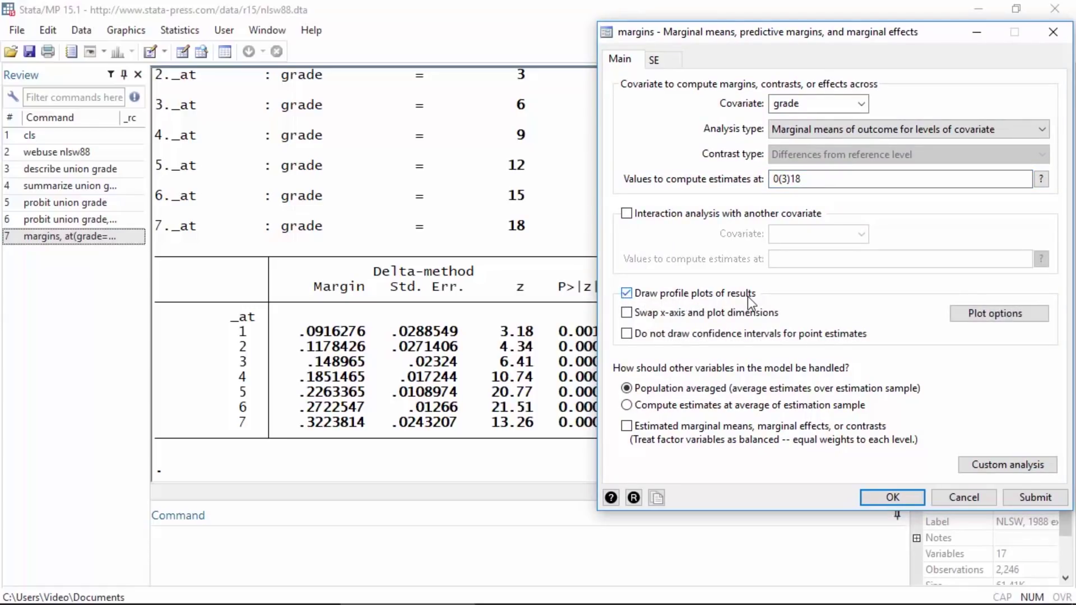
{"action": "left_click", "coordinate": [896, 498]}
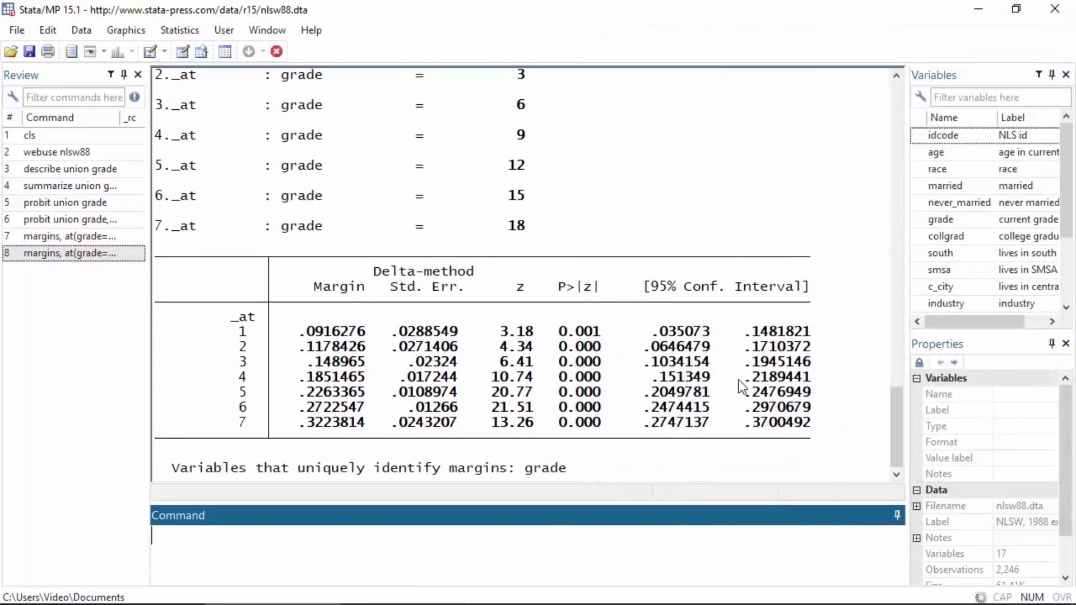